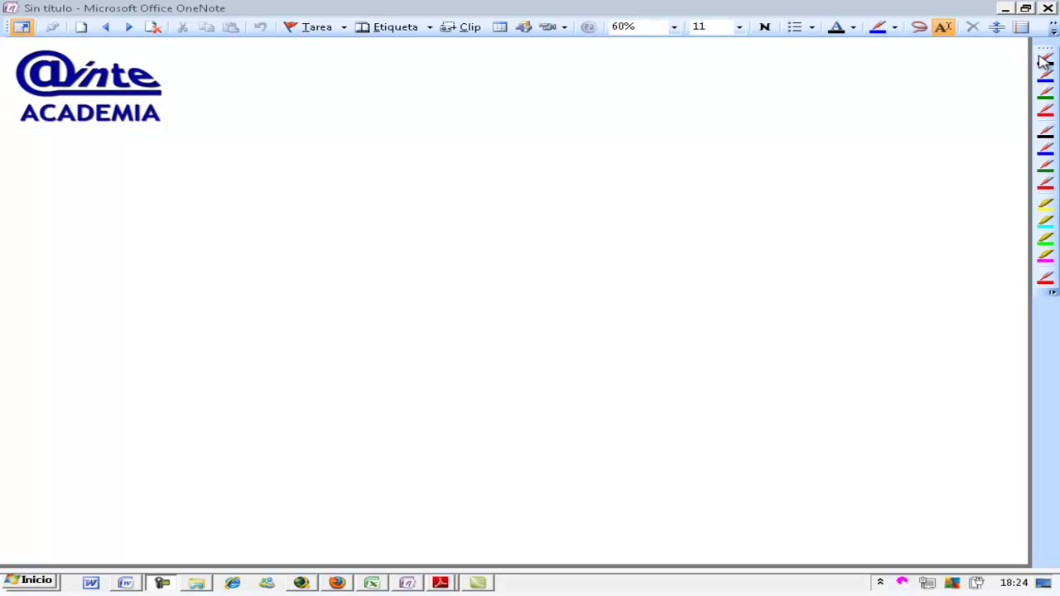
Handwrite the heading 'SOME/ANY' in black ink at the top of the page
click(1041, 60)
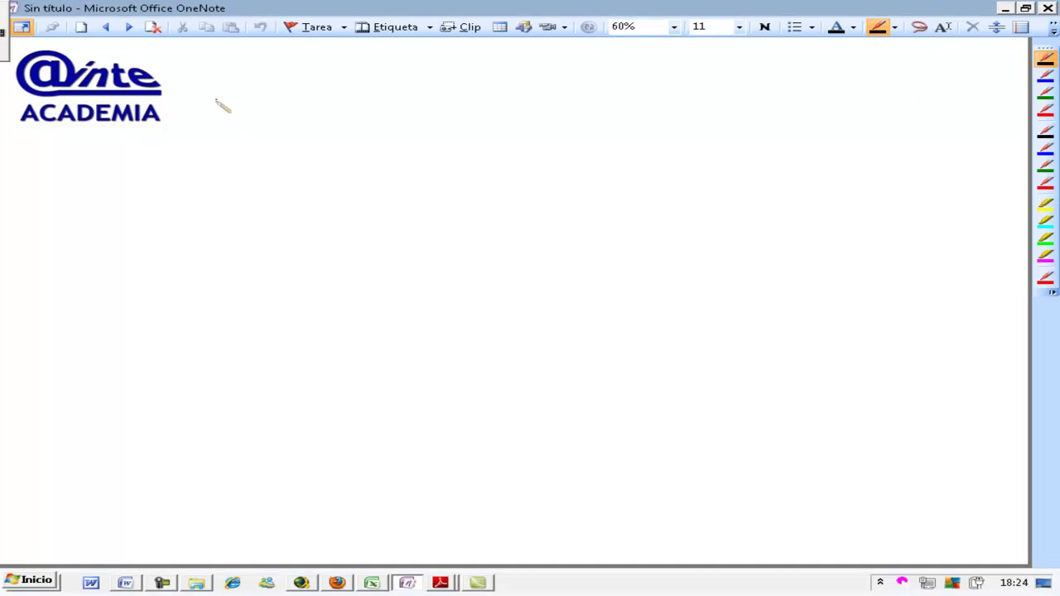
mouse_move(275, 74)
mouse_down()
mouse_move(256, 94)
mouse_move(295, 83)
mouse_move(390, 93)
mouse_up()
mouse_move(378, 86)
mouse_down()
mouse_move(410, 76)
mouse_move(420, 95)
mouse_up()
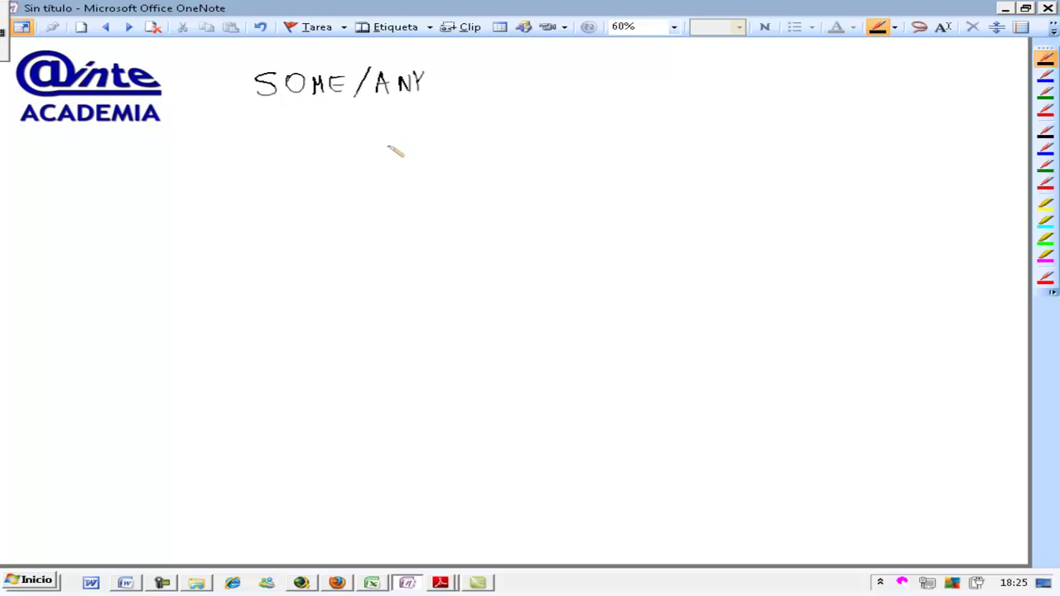
In blue ink, write an arrow and 'algo, algunos, algunas' after the SOME/ANY heading
click(1046, 74)
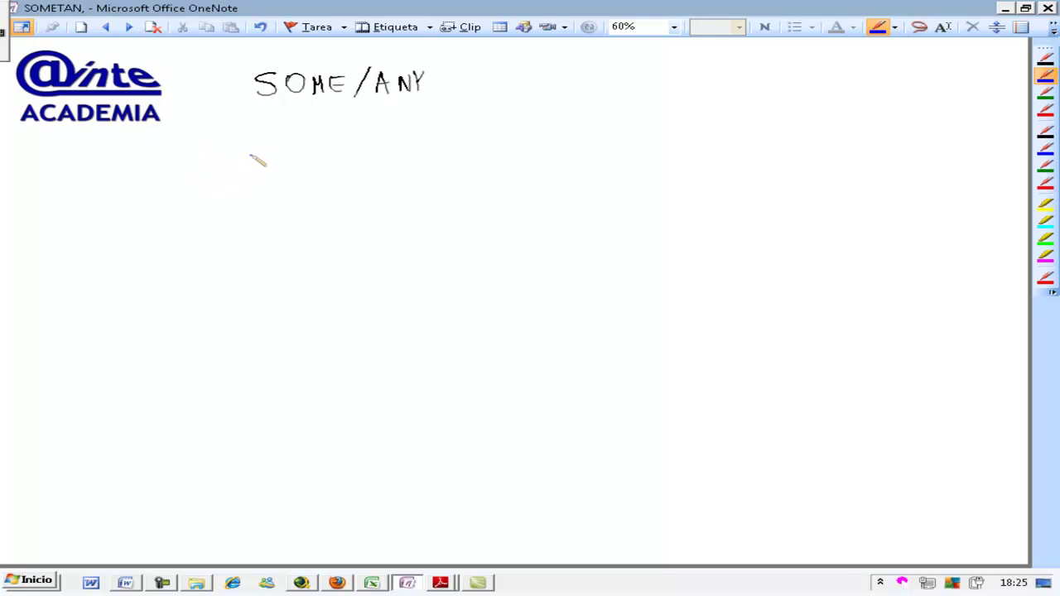
drag(468, 80, 495, 80)
mouse_move(524, 76)
mouse_down()
mouse_move(543, 86)
mouse_move(562, 79)
mouse_move(563, 93)
mouse_move(619, 76)
mouse_move(692, 82)
mouse_up()
mouse_move(698, 82)
mouse_down()
mouse_move(692, 95)
mouse_move(730, 53)
mouse_move(755, 101)
mouse_move(787, 76)
mouse_move(809, 77)
mouse_up()
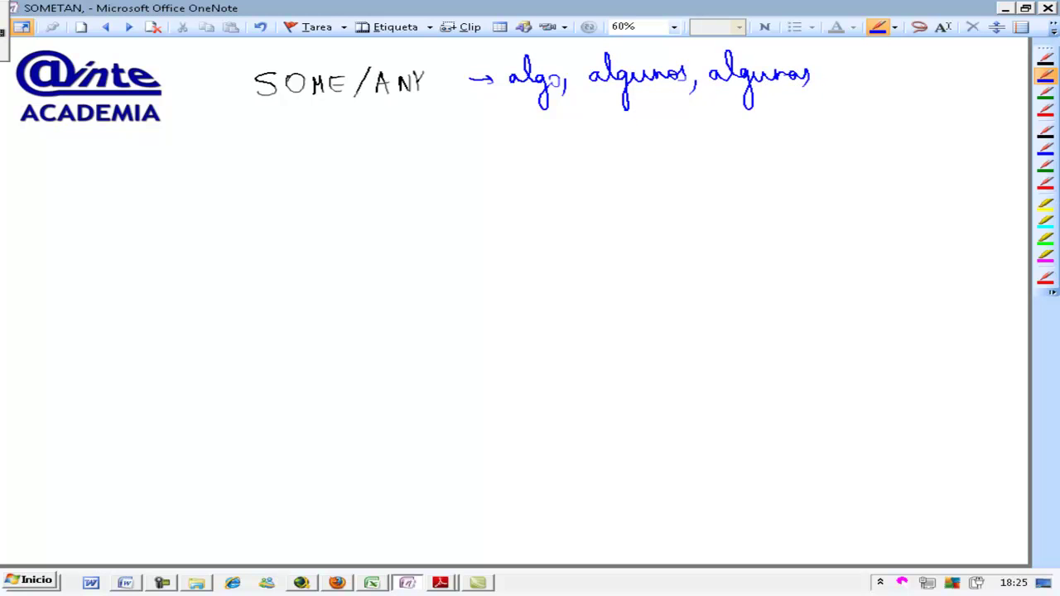
Stop inking and return to the Select/Type tool
key(Escape)
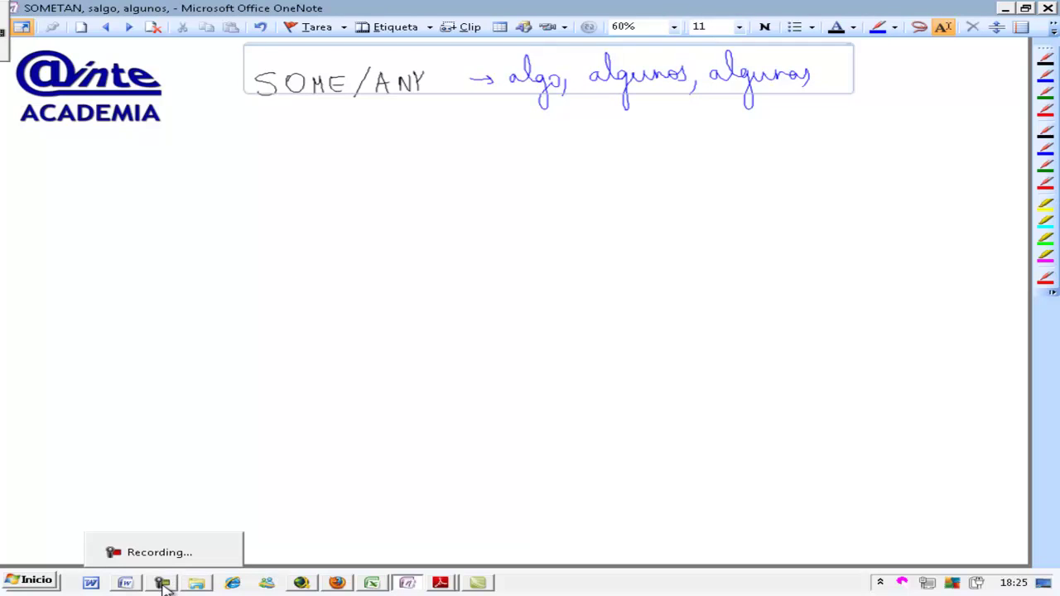
click(166, 585)
click(960, 508)
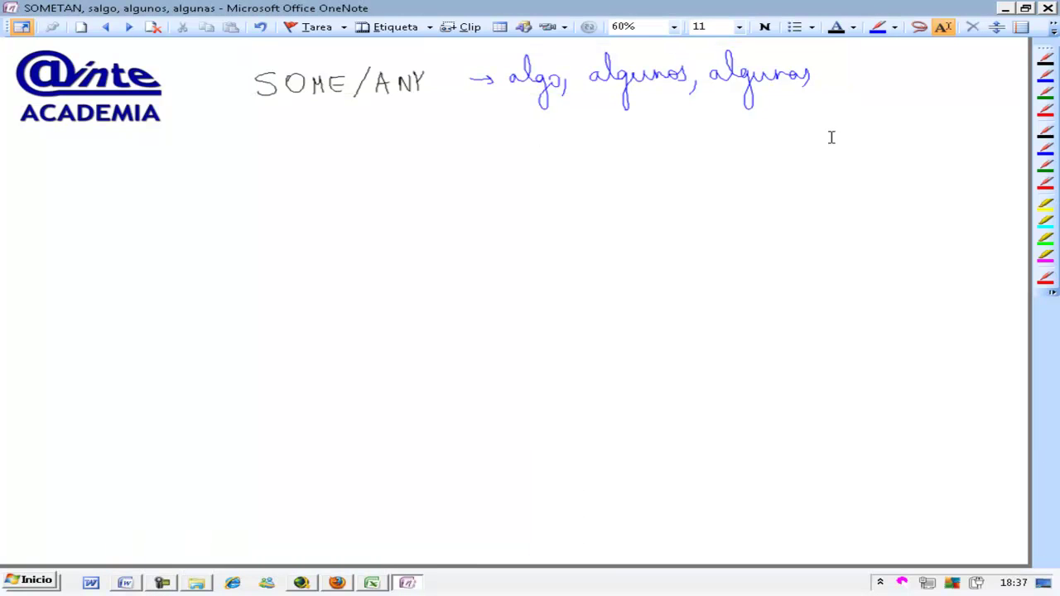
With the pen, write 'SOME – Afirmativa' and below it 'ANY – Negativa, Interrogativa' in blue
key(ctrl+shift+p)
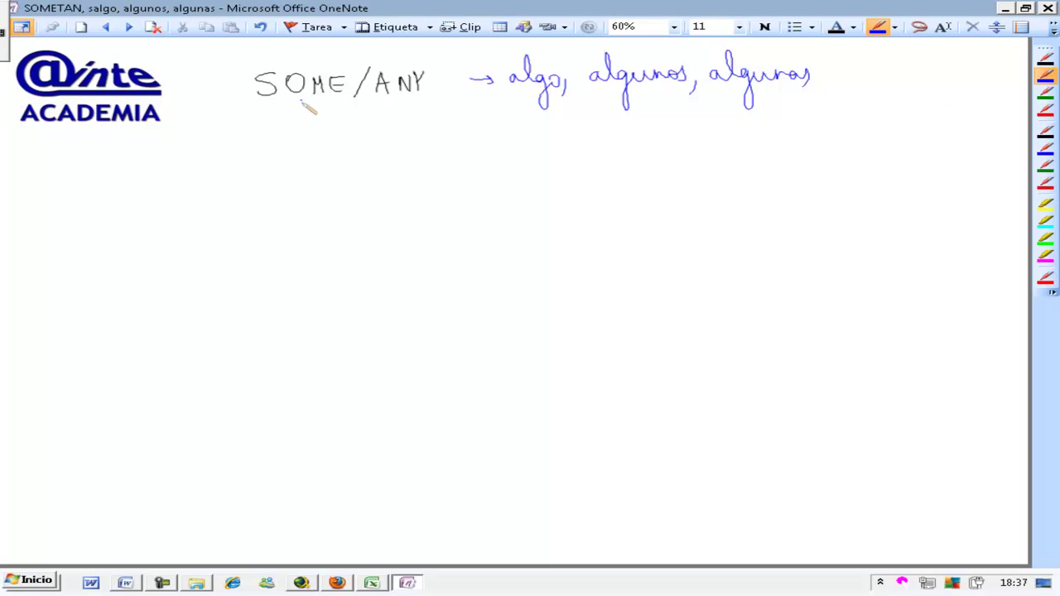
mouse_move(257, 136)
mouse_down()
mouse_move(246, 153)
mouse_move(268, 138)
mouse_move(307, 154)
mouse_up()
mouse_move(377, 154)
mouse_down()
mouse_move(395, 155)
mouse_move(401, 176)
mouse_move(432, 147)
mouse_move(520, 148)
mouse_up()
mouse_move(252, 217)
mouse_down()
mouse_move(280, 204)
mouse_move(291, 217)
mouse_up()
mouse_move(376, 214)
mouse_down()
mouse_move(396, 194)
mouse_move(406, 212)
mouse_move(454, 199)
mouse_move(494, 218)
mouse_move(530, 184)
mouse_move(520, 205)
mouse_move(571, 212)
mouse_move(601, 199)
mouse_move(689, 198)
mouse_up()
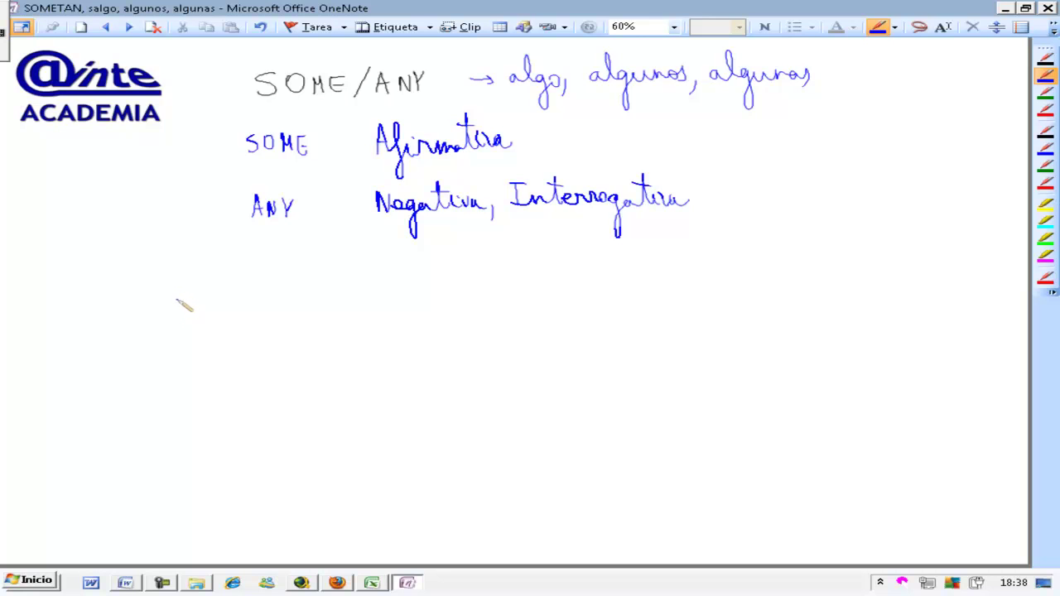
Handwrite the heading 'INCONTABLES' and beneath it the sentence 'Give me some water.'
mouse_move(163, 283)
mouse_down()
mouse_move(162, 297)
mouse_move(167, 283)
mouse_up()
mouse_move(158, 296)
mouse_down()
mouse_move(193, 284)
mouse_move(199, 296)
mouse_up()
mouse_move(207, 284)
mouse_down()
mouse_move(240, 284)
mouse_move(252, 297)
mouse_up()
mouse_move(255, 284)
mouse_down()
mouse_move(257, 296)
mouse_move(285, 295)
mouse_up()
drag(293, 279, 288, 294)
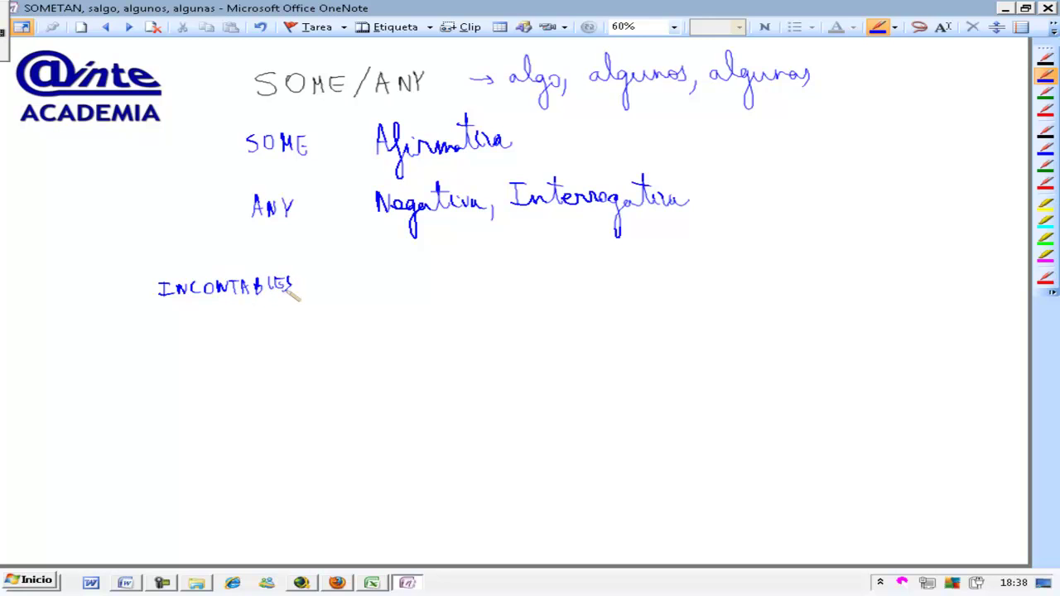
mouse_move(123, 326)
mouse_down()
mouse_move(129, 342)
mouse_move(198, 348)
mouse_move(229, 336)
mouse_move(258, 346)
mouse_move(386, 339)
mouse_move(398, 308)
mouse_move(420, 328)
mouse_up()
click(424, 330)
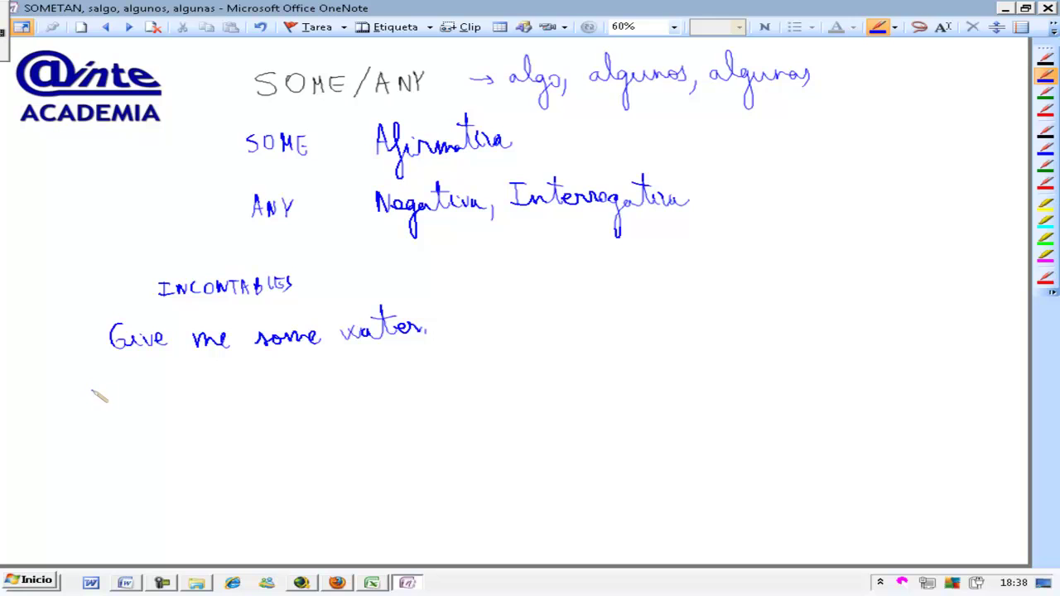
Handwrite 'We don't have any water.' and 'Do you have any water?' under the first example
mouse_move(88, 382)
mouse_down()
mouse_move(92, 399)
mouse_move(121, 382)
mouse_move(139, 401)
mouse_move(242, 400)
mouse_up()
mouse_move(277, 368)
mouse_down()
mouse_move(291, 404)
mouse_move(325, 387)
mouse_move(333, 398)
mouse_move(404, 391)
mouse_move(396, 424)
mouse_up()
mouse_move(423, 374)
mouse_down()
mouse_move(448, 400)
mouse_move(465, 383)
mouse_move(506, 382)
mouse_up()
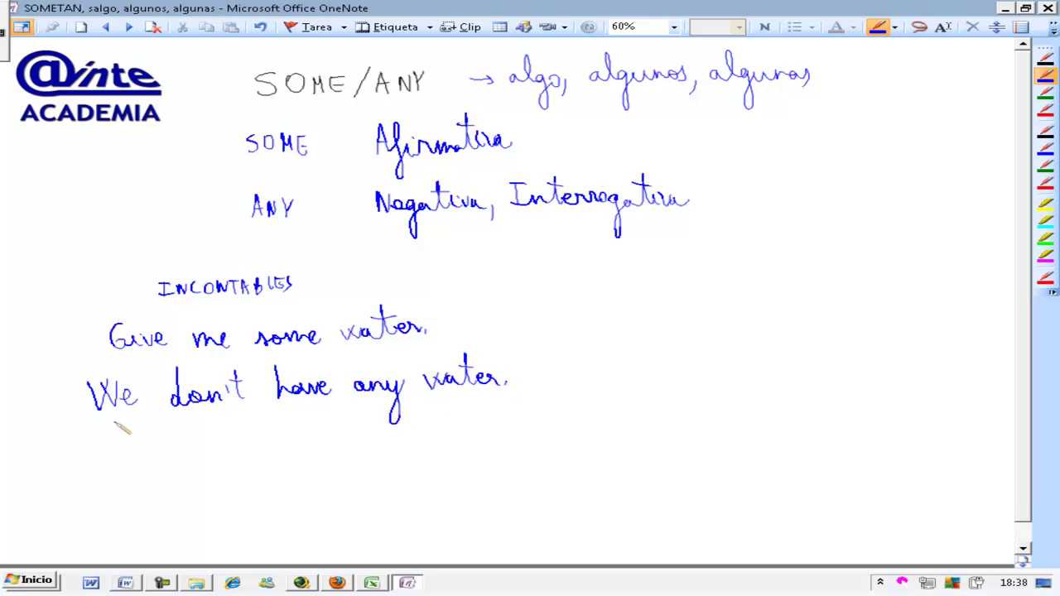
mouse_move(116, 434)
mouse_down()
mouse_move(121, 458)
mouse_move(141, 449)
mouse_move(178, 473)
mouse_move(217, 447)
mouse_move(296, 441)
mouse_move(358, 447)
mouse_move(371, 470)
mouse_up()
mouse_move(407, 439)
mouse_down()
mouse_move(452, 424)
mouse_move(481, 437)
mouse_up()
click(483, 443)
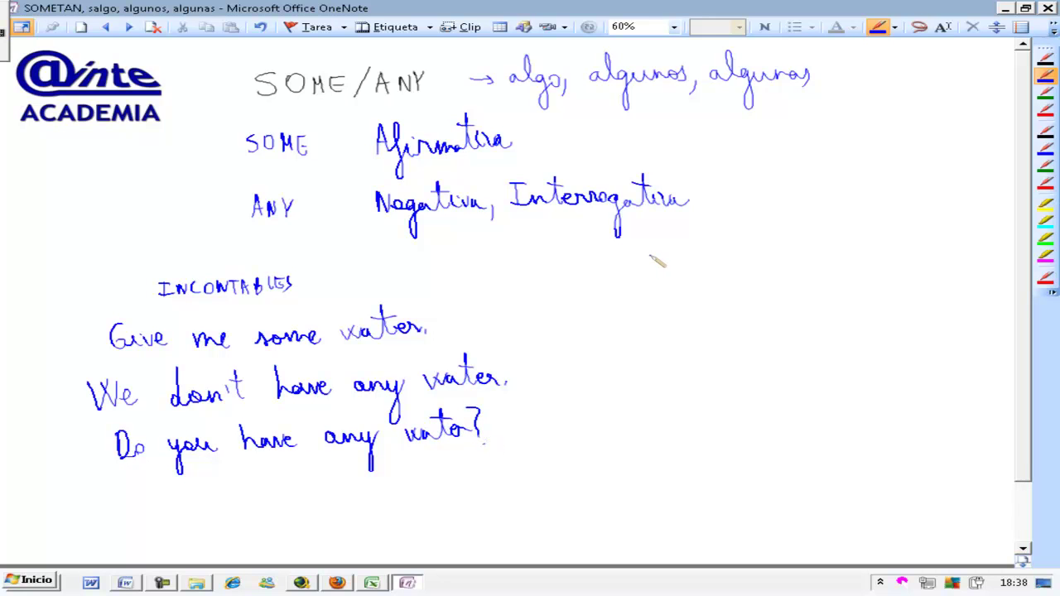
Write the heading 'CONTABLES' on the right side of the page
drag(689, 272, 689, 283)
mouse_move(700, 272)
mouse_down()
mouse_move(719, 283)
mouse_move(732, 272)
mouse_move(742, 285)
mouse_up()
drag(750, 285, 808, 283)
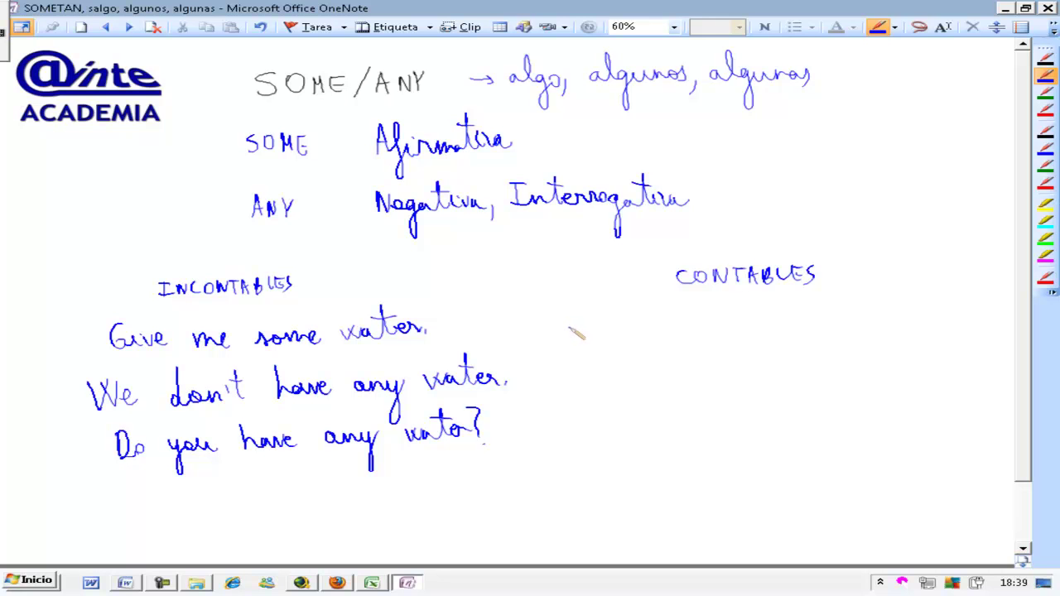
Under CONTABLES, write 'I want some tomatoes.' and 'I don't want any tomatoes.'
mouse_move(576, 315)
mouse_down()
mouse_move(598, 332)
mouse_move(806, 328)
mouse_up()
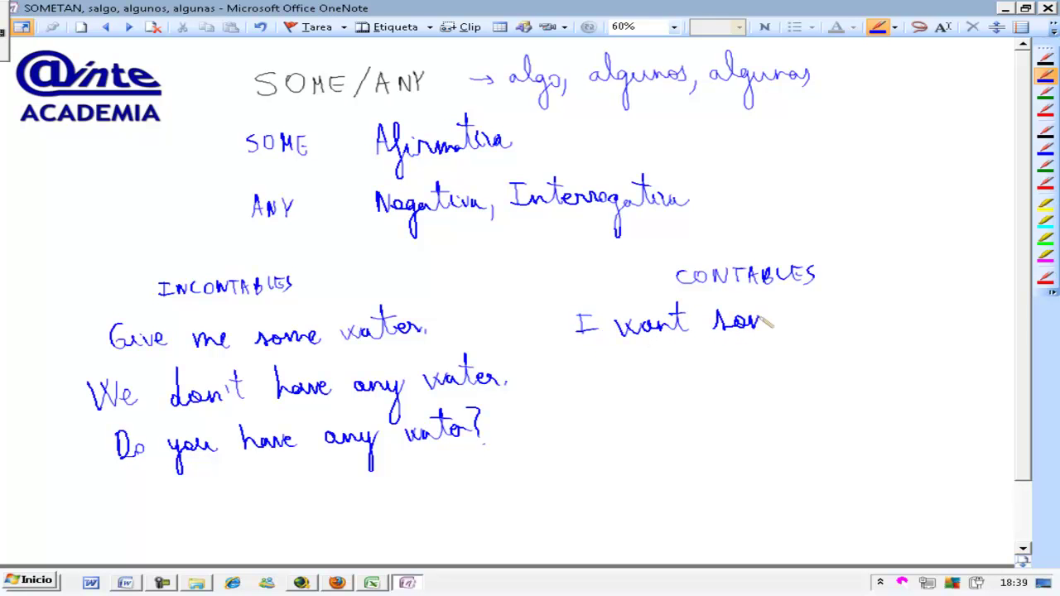
mouse_move(816, 292)
mouse_down()
mouse_move(825, 324)
mouse_move(894, 319)
mouse_move(917, 292)
mouse_move(926, 326)
mouse_move(949, 325)
mouse_up()
click(953, 319)
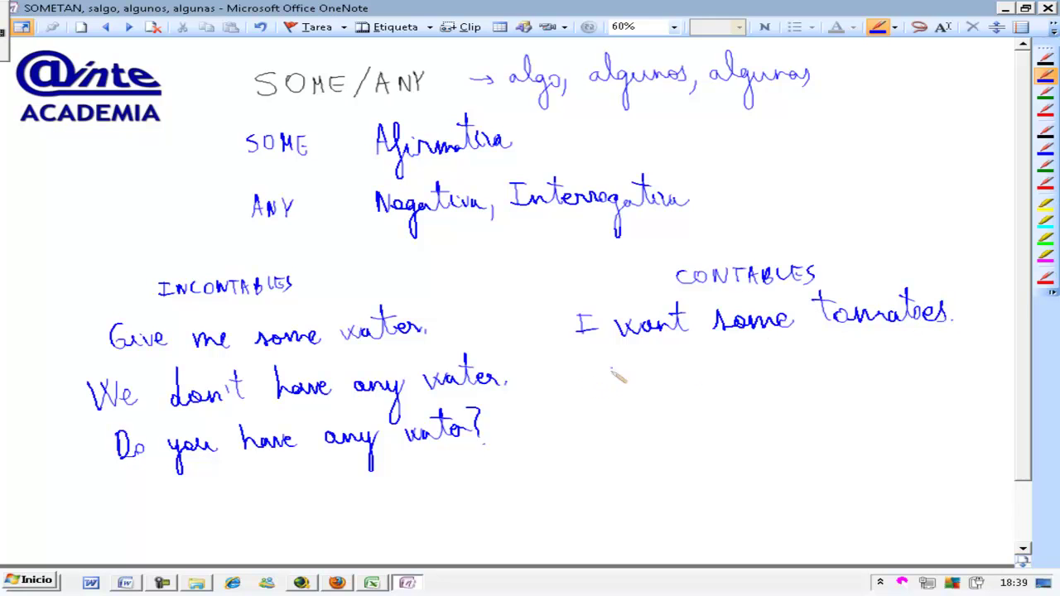
mouse_move(565, 356)
mouse_down()
mouse_move(570, 377)
mouse_move(670, 378)
mouse_move(683, 360)
mouse_move(734, 377)
mouse_move(756, 375)
mouse_move(765, 352)
mouse_move(828, 374)
mouse_move(827, 385)
mouse_up()
drag(861, 335, 863, 367)
mouse_move(854, 343)
mouse_down()
mouse_move(886, 334)
mouse_move(907, 372)
mouse_move(934, 371)
mouse_move(927, 333)
mouse_move(977, 375)
mouse_up()
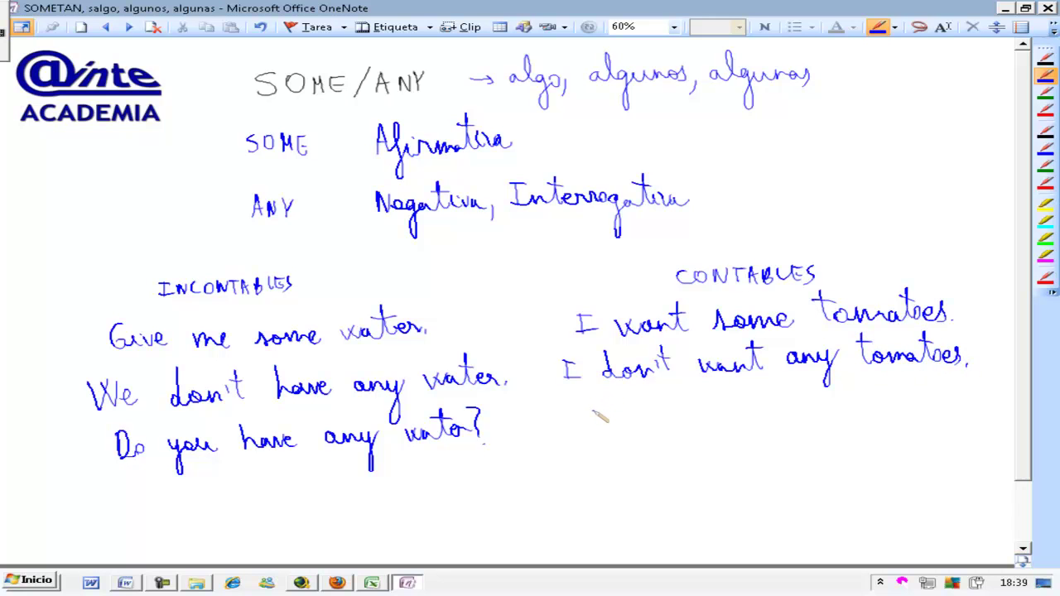
Write 'Do you want any tomatoes?' and return to the Select/Type tool
mouse_move(578, 402)
mouse_down()
mouse_move(578, 426)
mouse_move(607, 420)
mouse_move(662, 448)
mouse_up()
drag(639, 411, 768, 419)
mouse_move(756, 383)
mouse_down()
mouse_move(818, 408)
mouse_move(961, 409)
mouse_move(987, 399)
mouse_up()
click(989, 410)
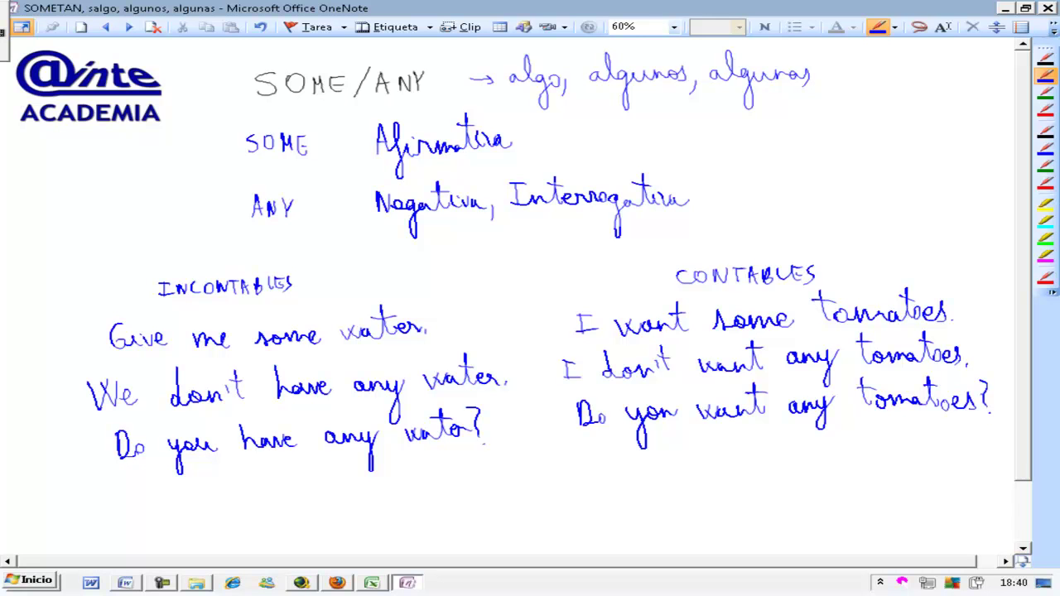
key(Escape)
click(165, 584)
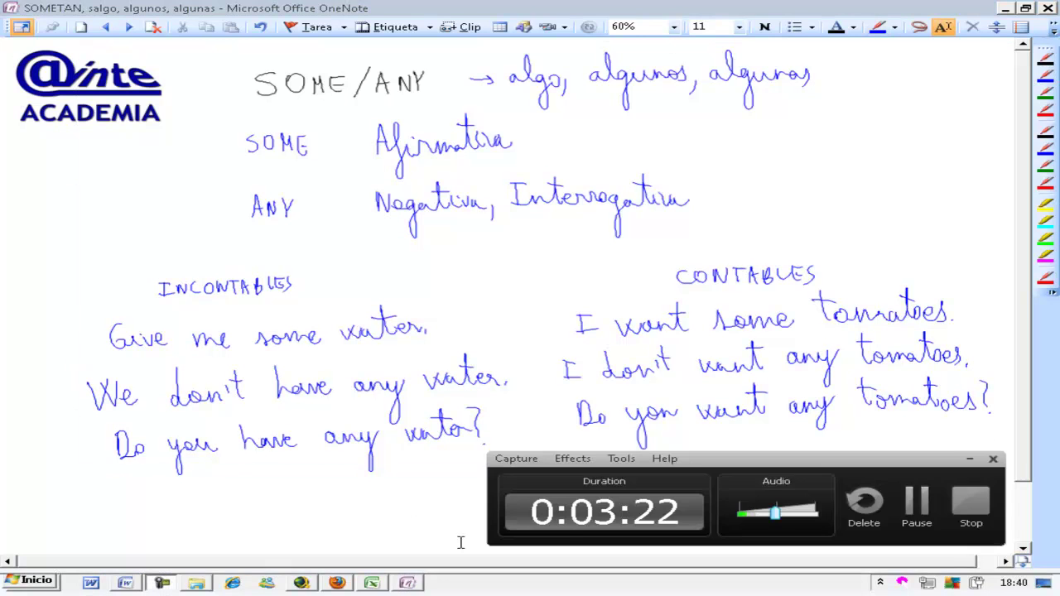